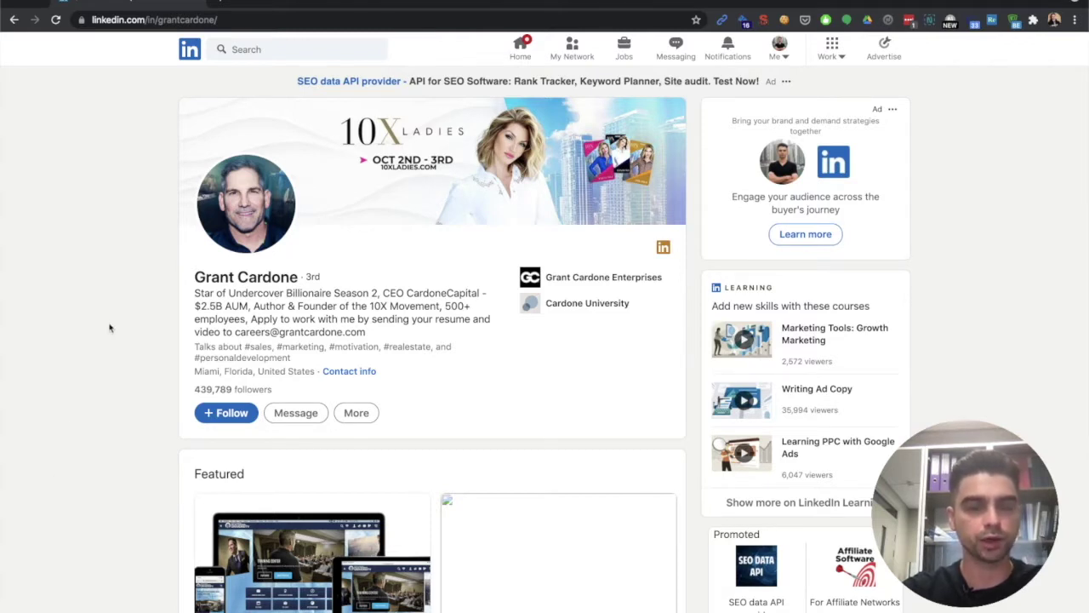
Step: Scroll down through the LinkedIn profile's sections and back up to the top
scroll(108, 327, down, 2)
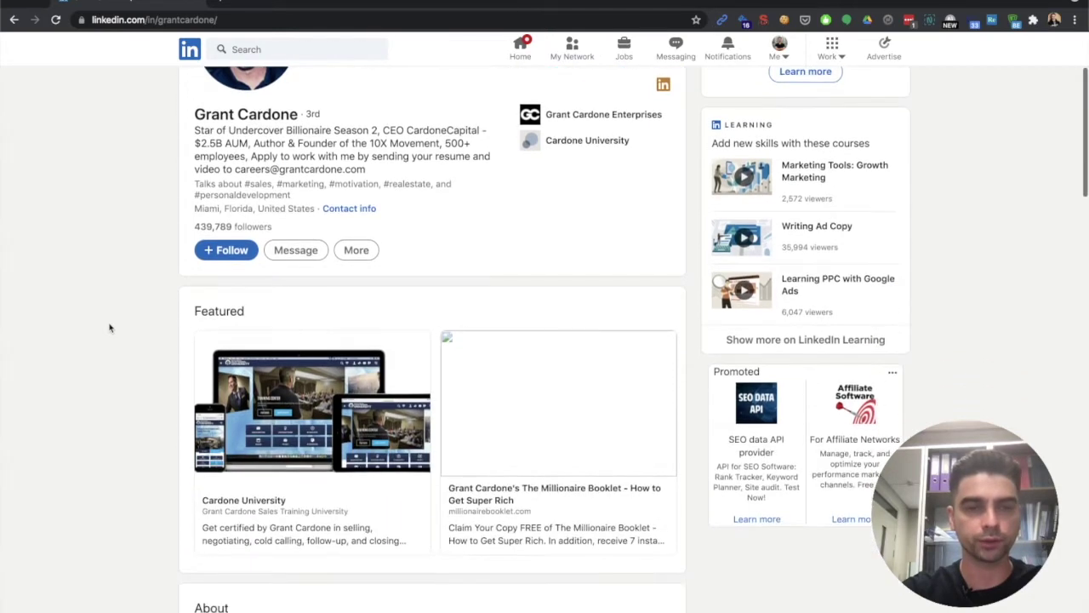
scroll(109, 327, up, 2)
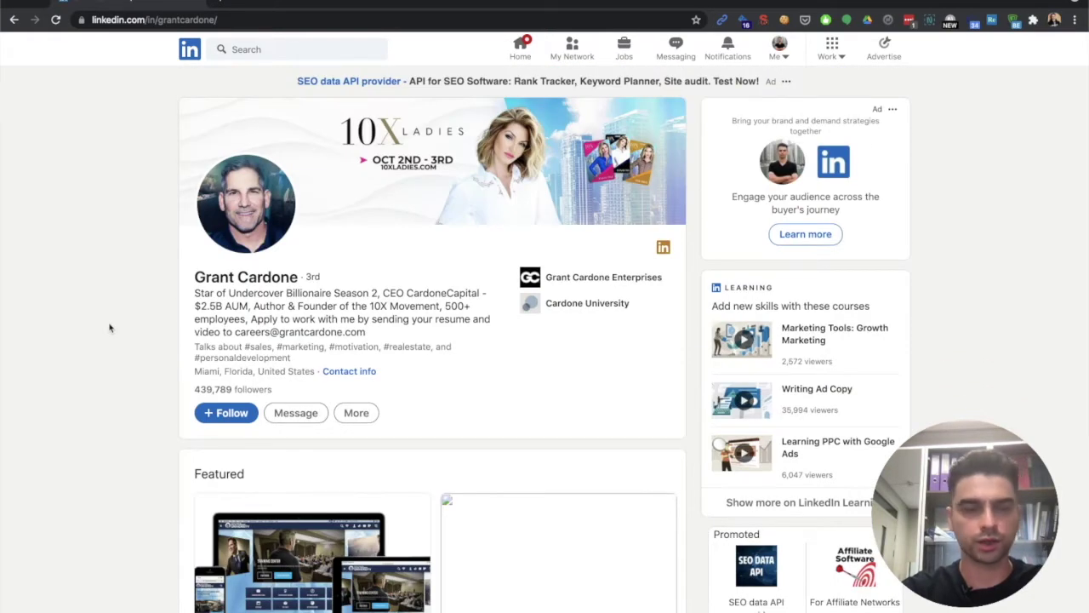
scroll(109, 328, down, 7)
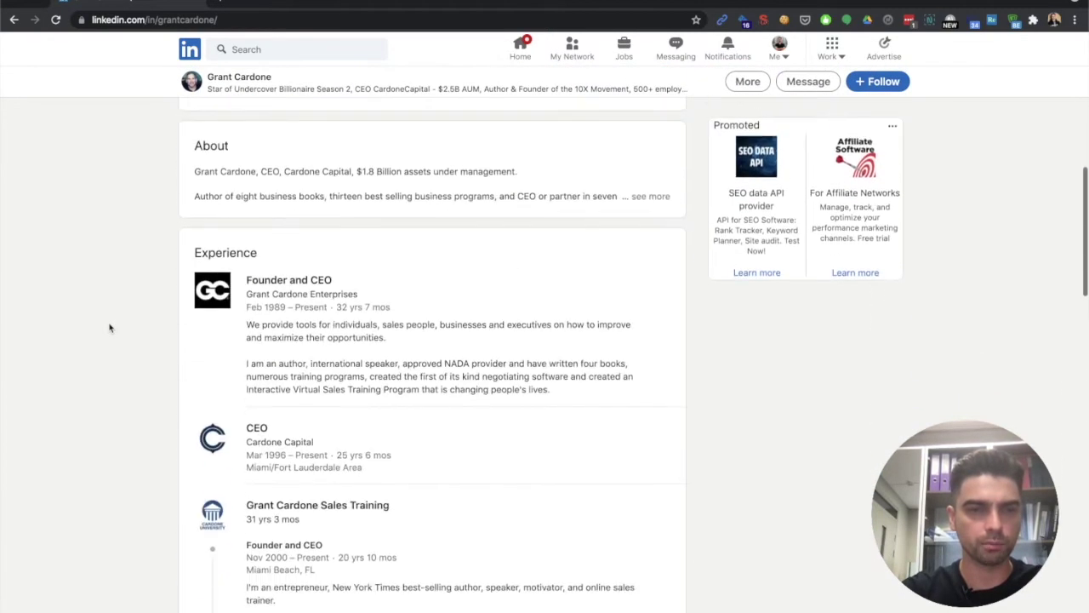
scroll(109, 328, down, 12)
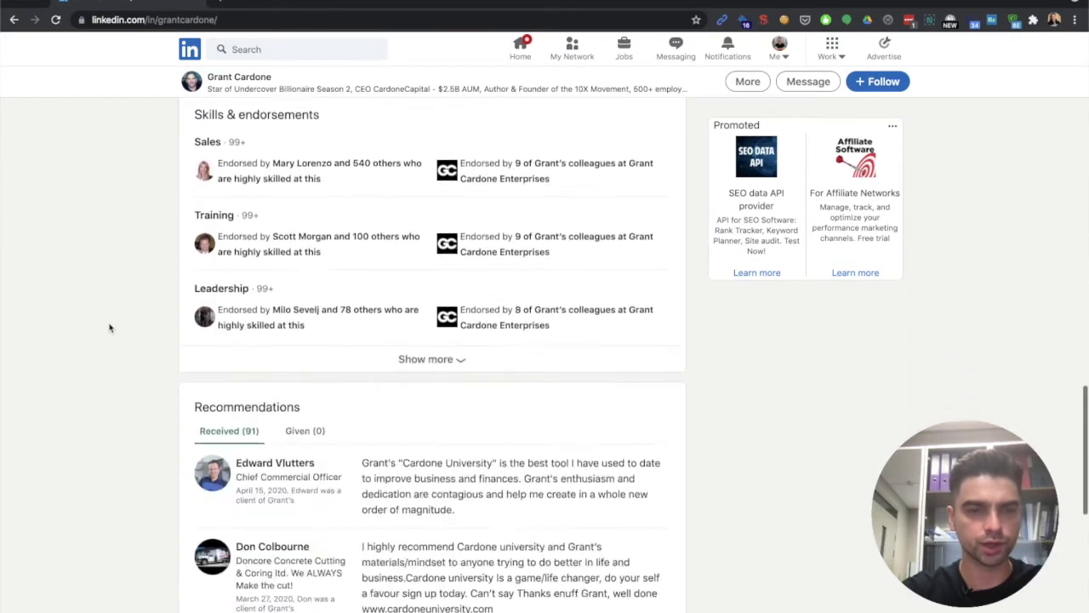
scroll(109, 327, down, 6)
scroll(109, 328, up, 18)
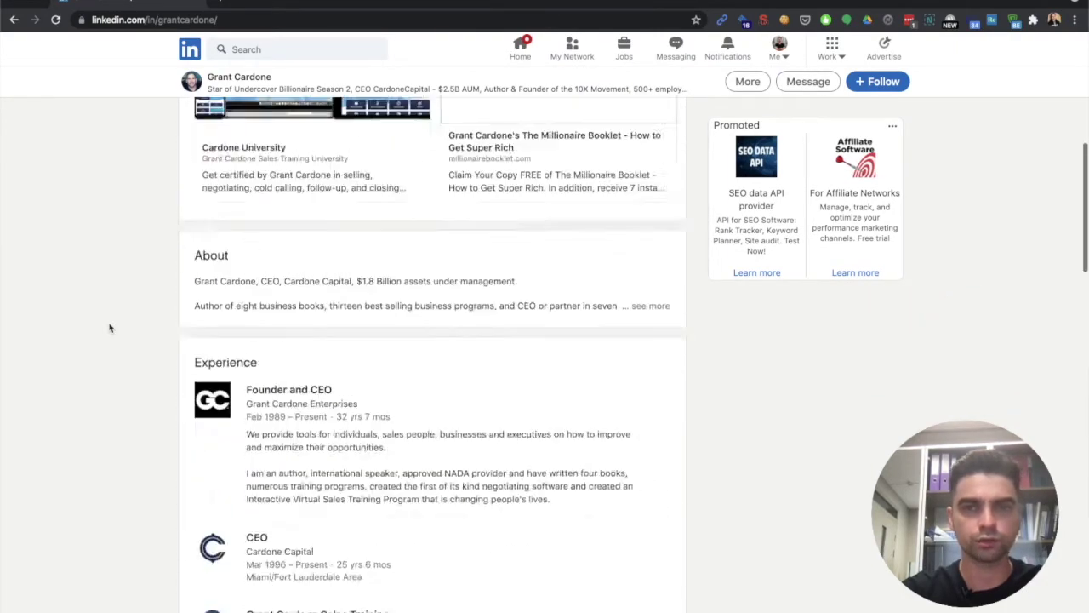
scroll(109, 327, up, 5)
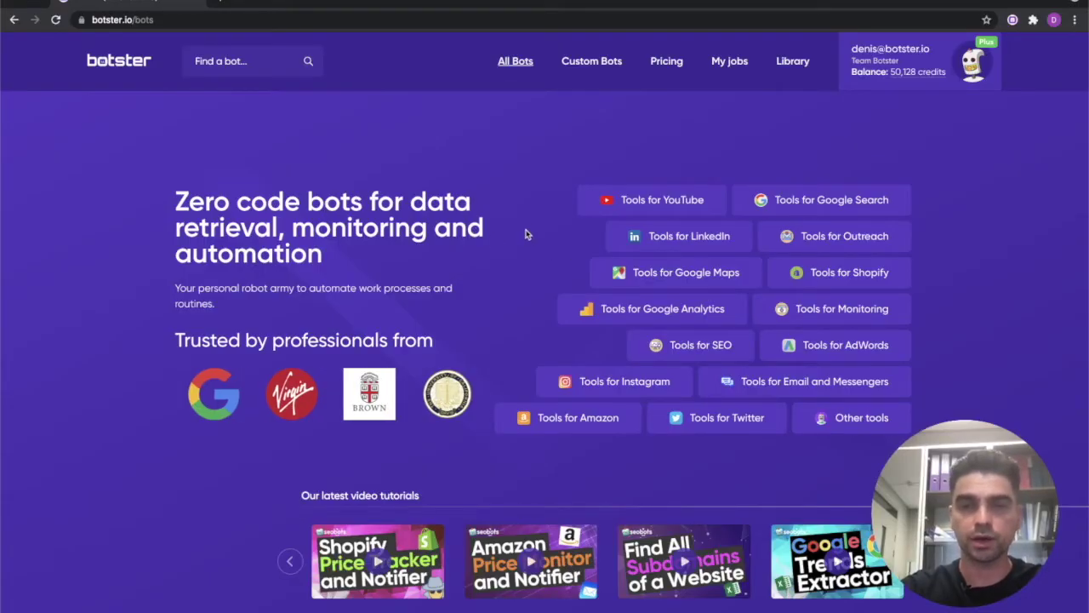
Step: Filter to Tools for LinkedIn, open the LinkedIn Profile Scraper, and start a new job
click(669, 247)
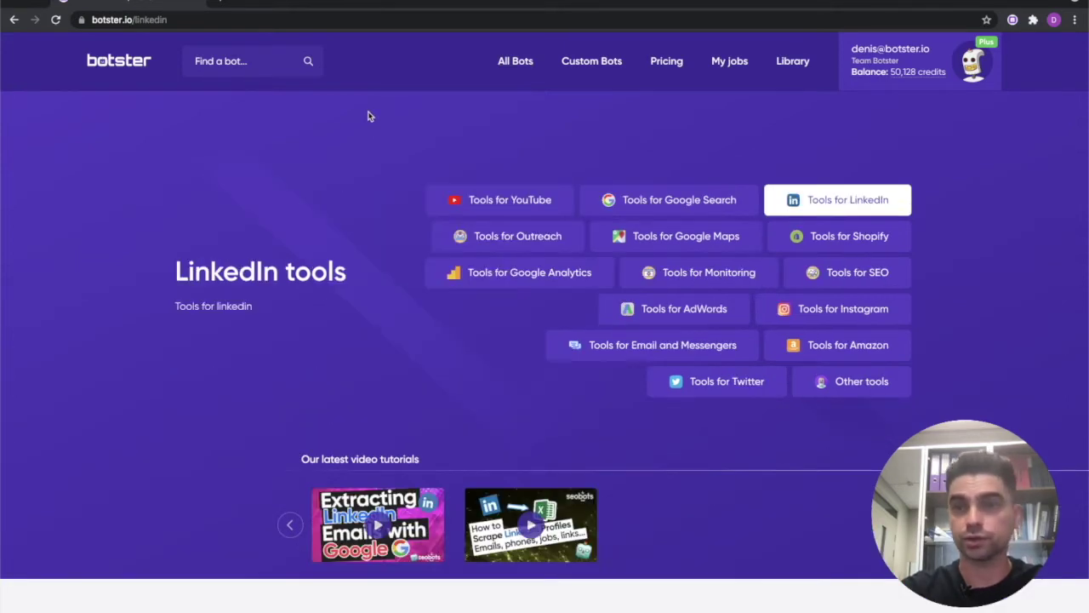
scroll(282, 179, down, 5)
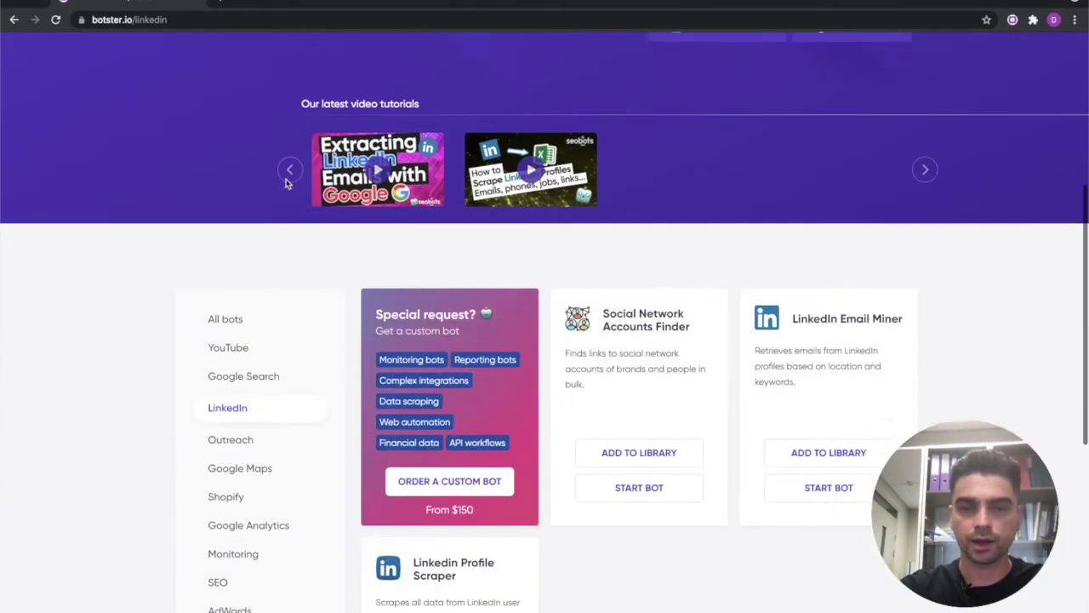
scroll(286, 184, down, 2)
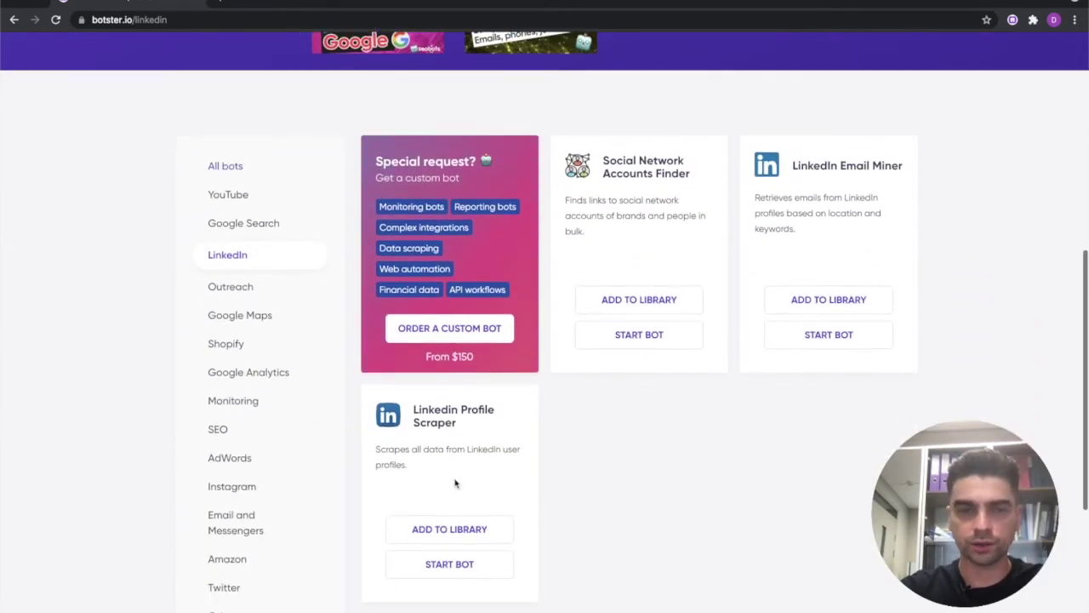
click(456, 420)
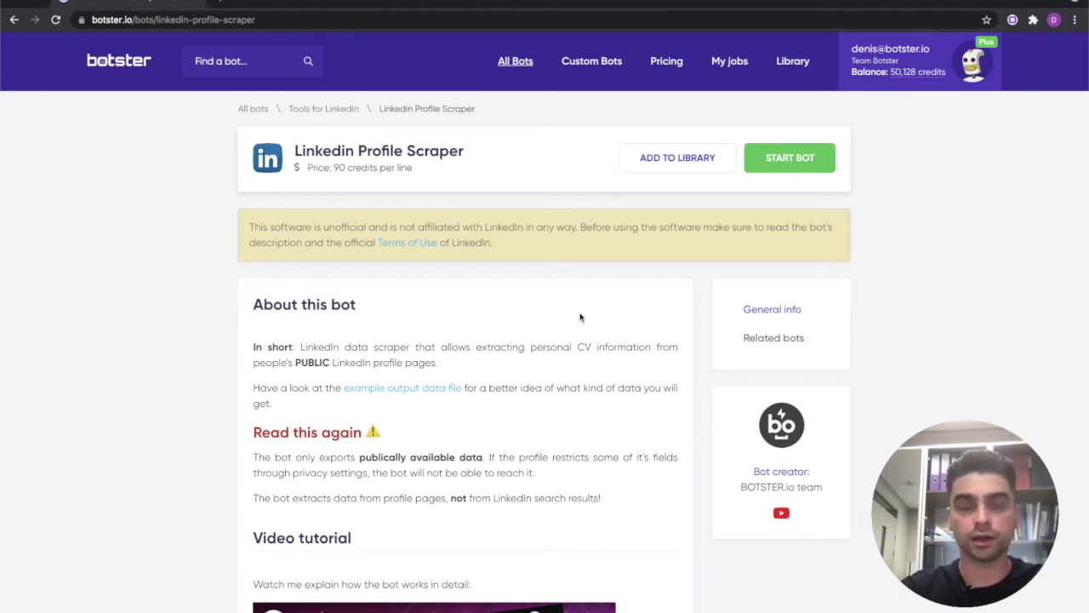
click(800, 170)
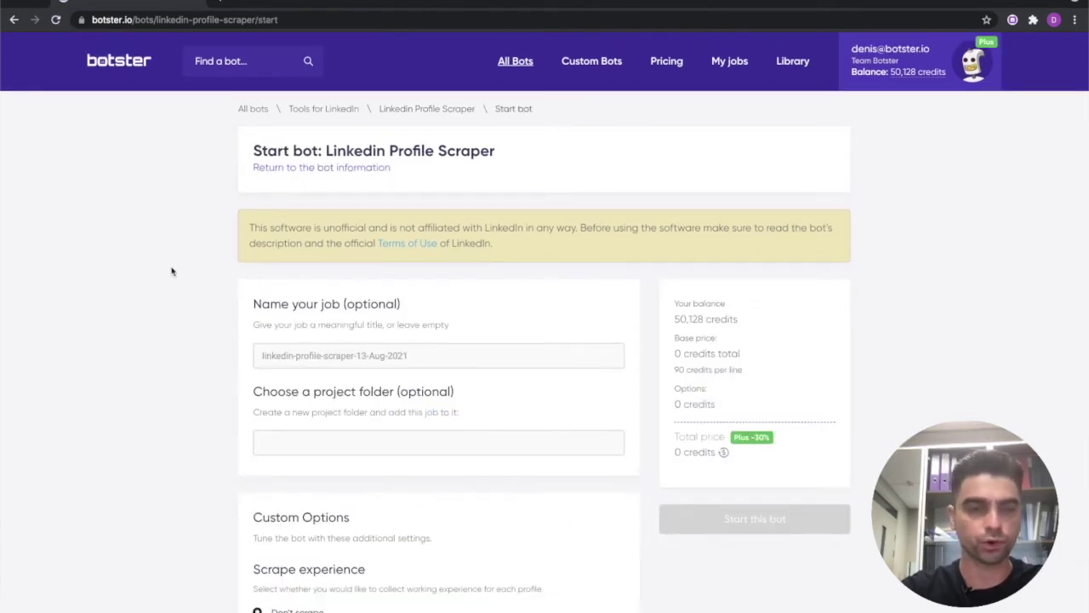
Step: Name the scraper job with the profile owner's name followed by 'Profile'
scroll(199, 349, down, 2)
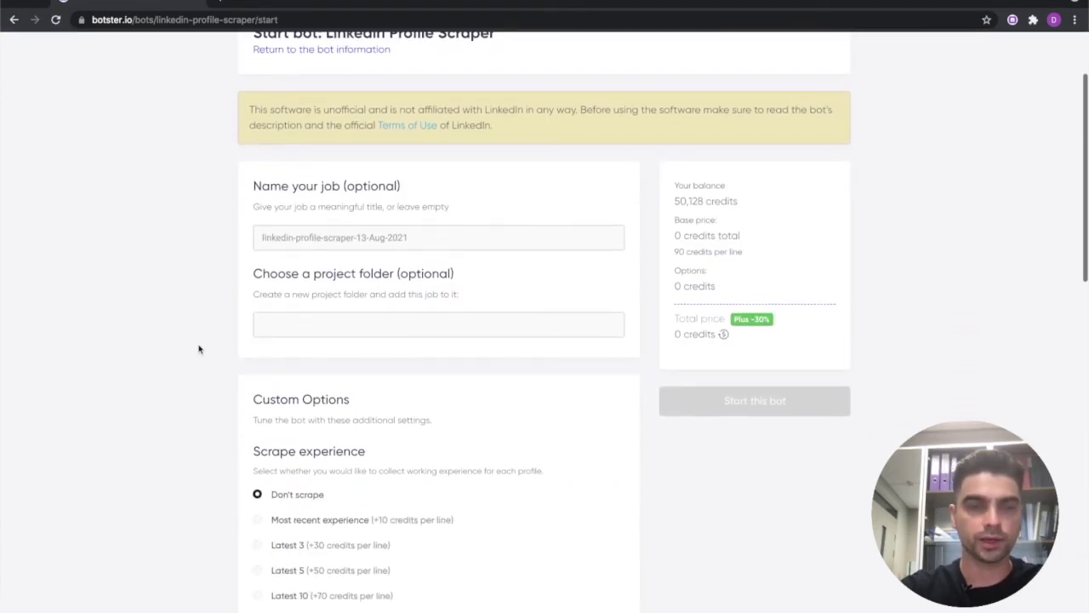
click(347, 237)
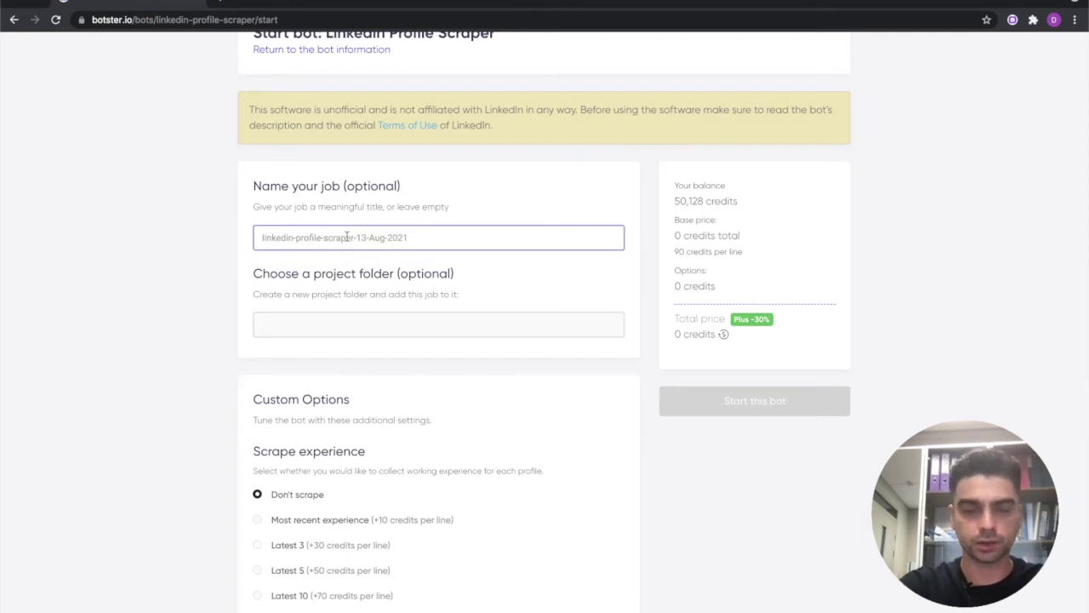
text(Grant Cardone)
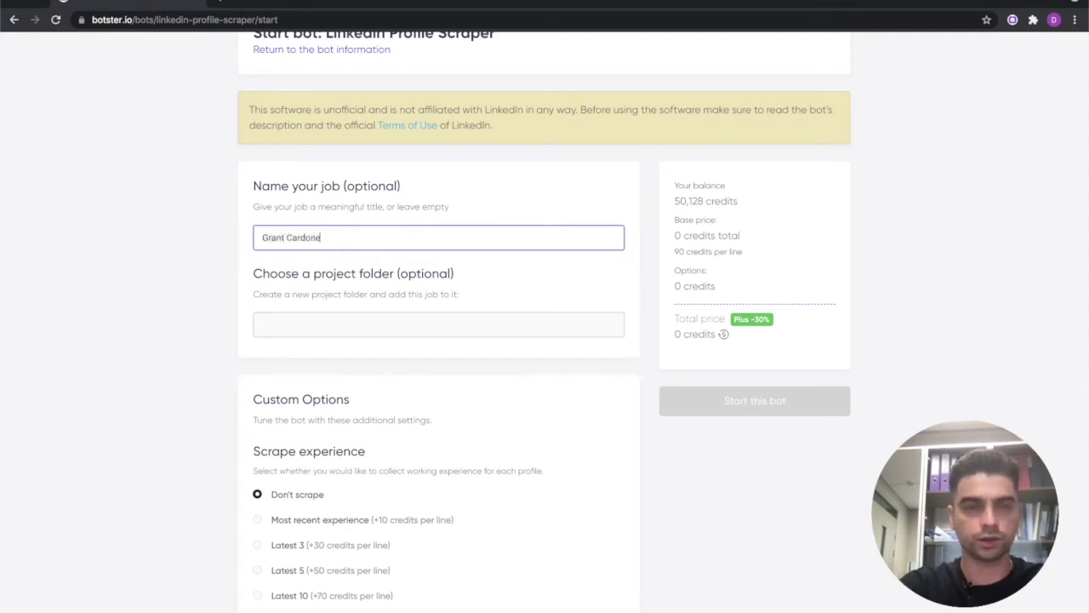
text( Profile)
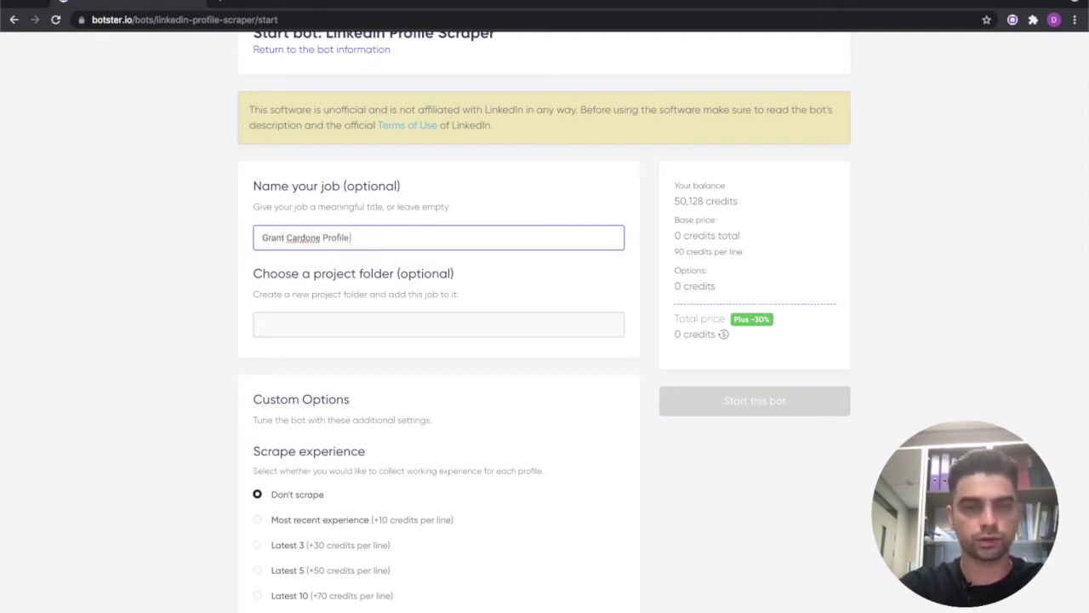
Step: Choose Latest 3 under Scrape experience and tick Scrape education and Scrape publications
scroll(191, 231, down, 3)
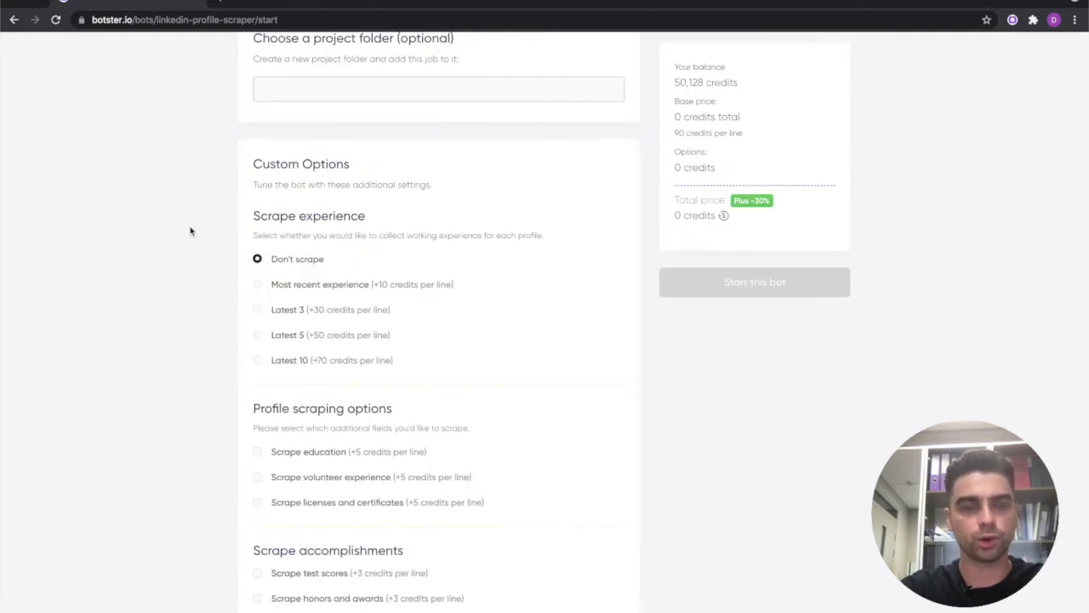
scroll(190, 232, down, 1)
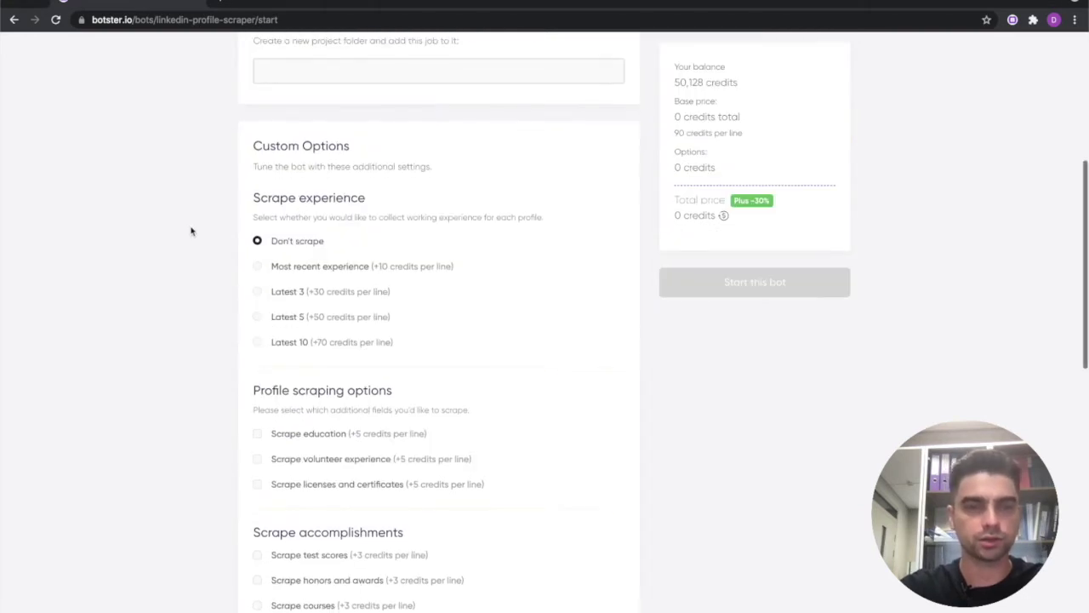
click(340, 290)
scroll(195, 197, down, 1)
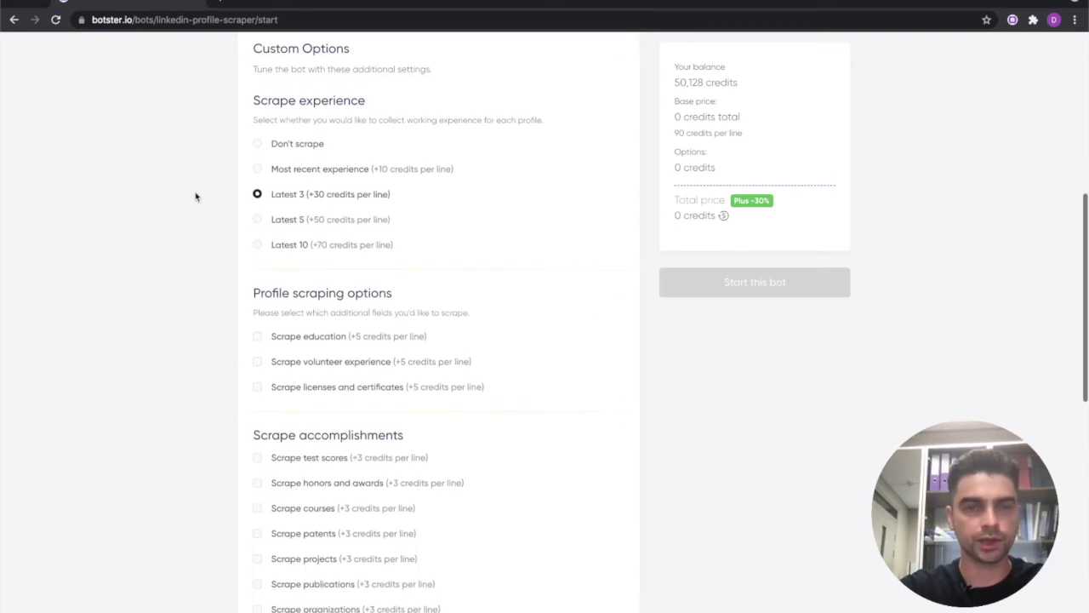
scroll(194, 196, down, 1)
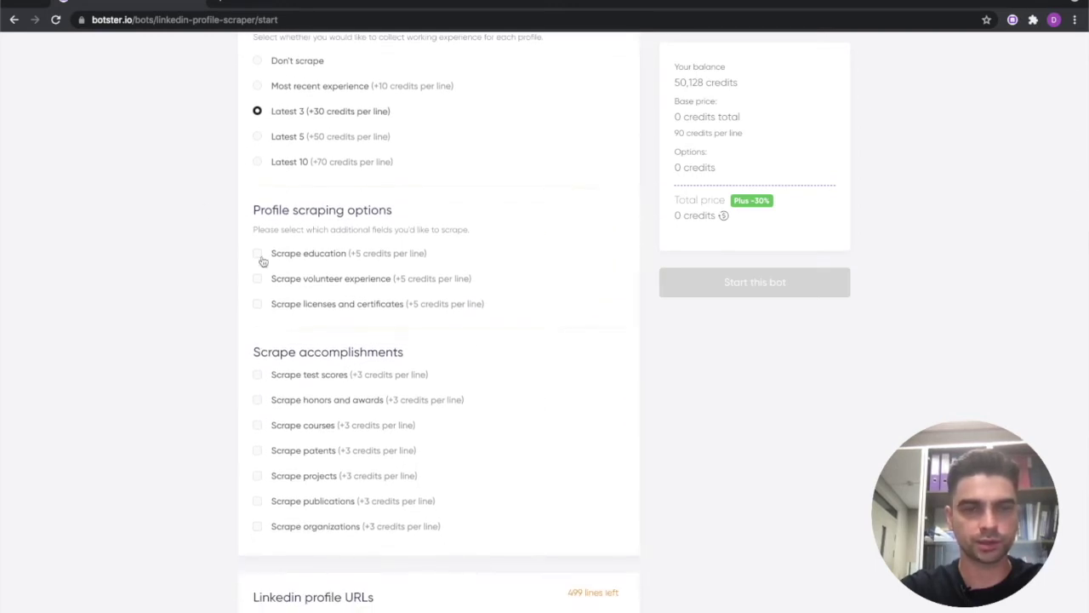
click(293, 257)
scroll(214, 260, down, 1)
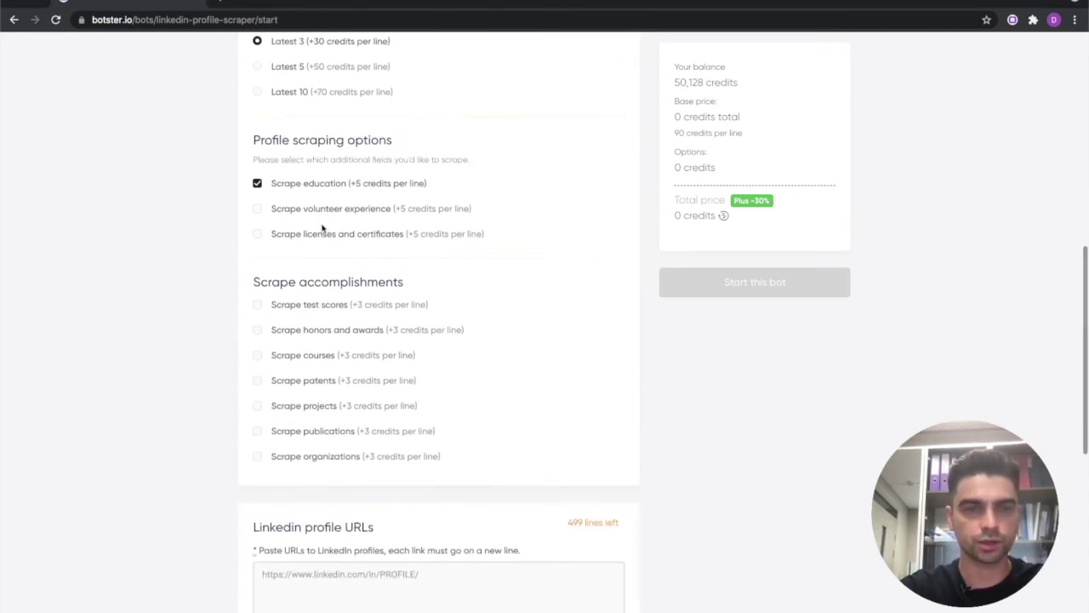
scroll(144, 297, down, 1)
click(321, 385)
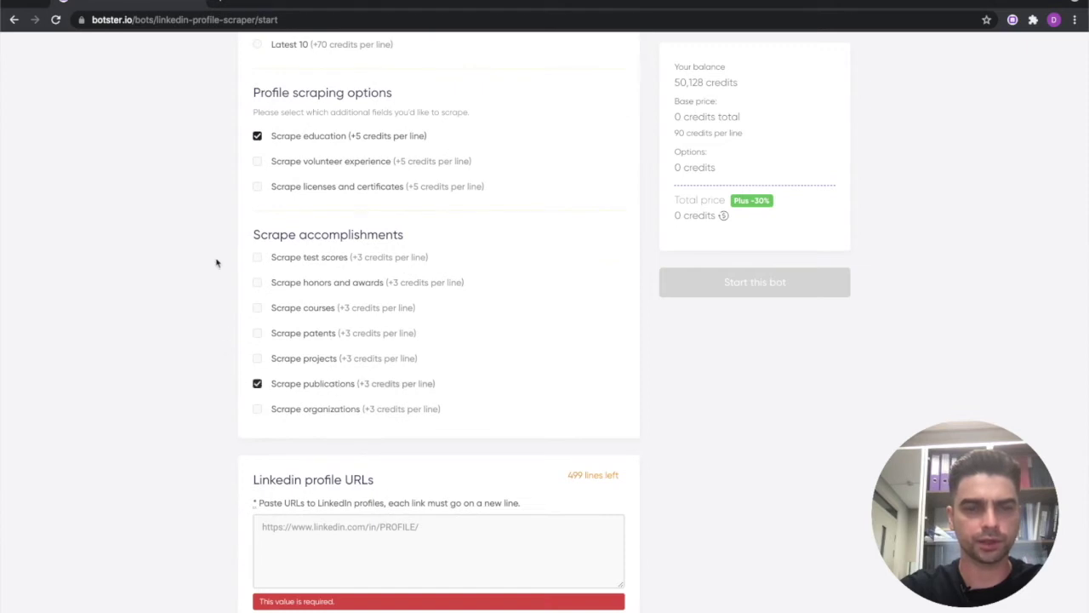
scroll(217, 255, down, 2)
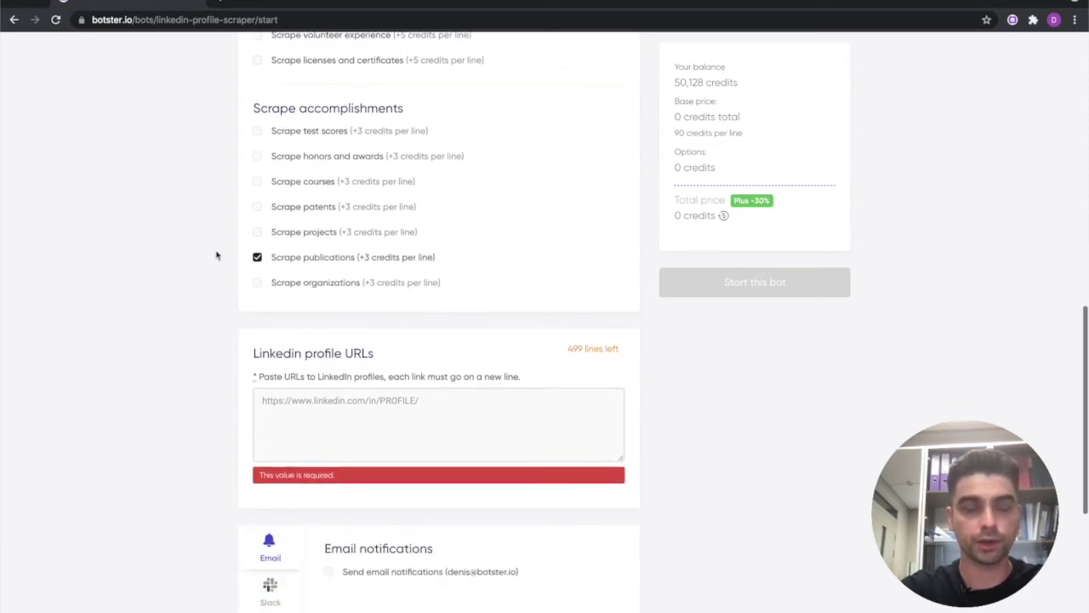
scroll(216, 256, down, 1)
click(351, 334)
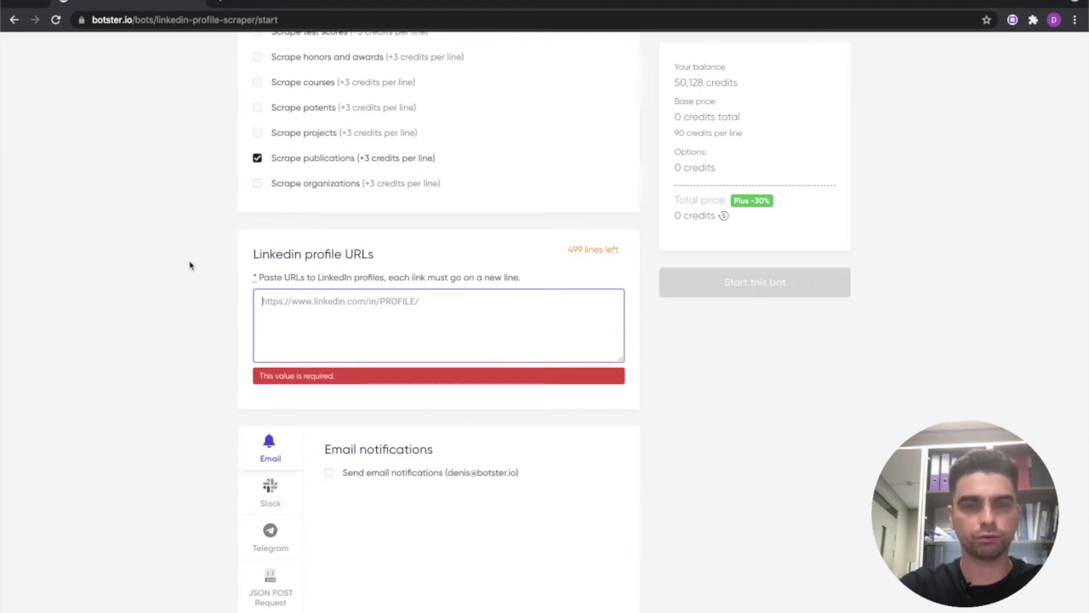
Step: Paste the LinkedIn profile URL into the URL list, undoing the extra pasted copies
text(https://www.linkedin.com/in/grantcardone/)
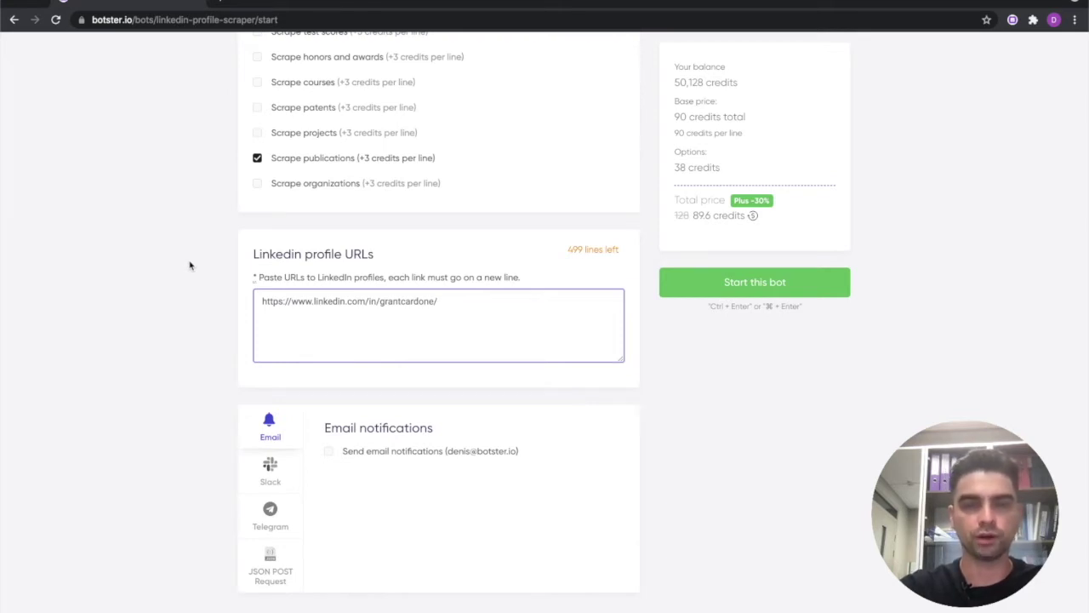
key(Return)
text(https://www.linkedin.com/in/grantcardone/)
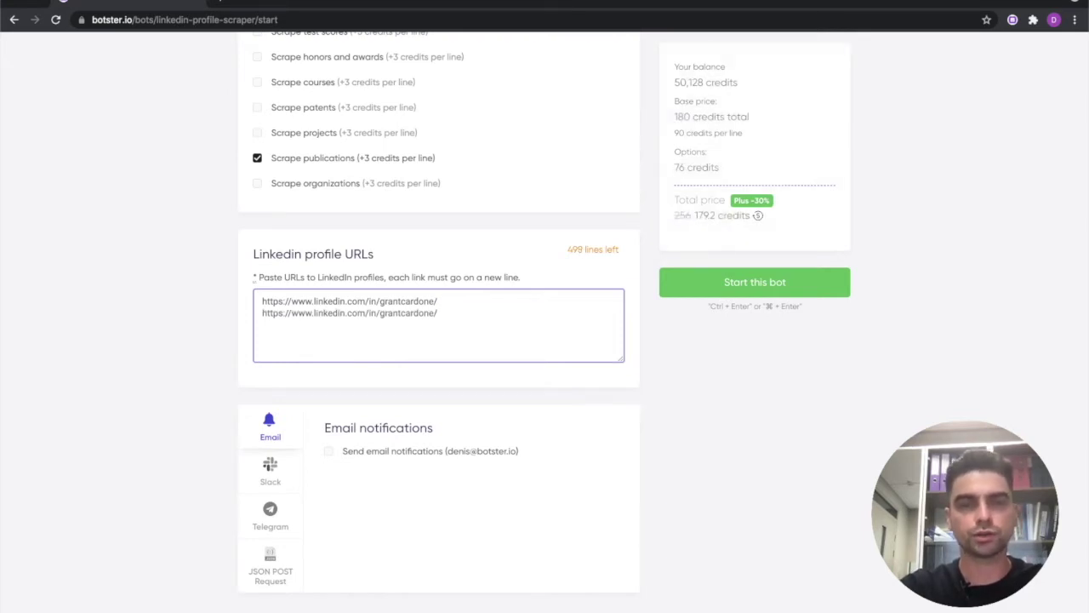
key(Return)
text(https://www.linkedin.com/in/grantcardone/)
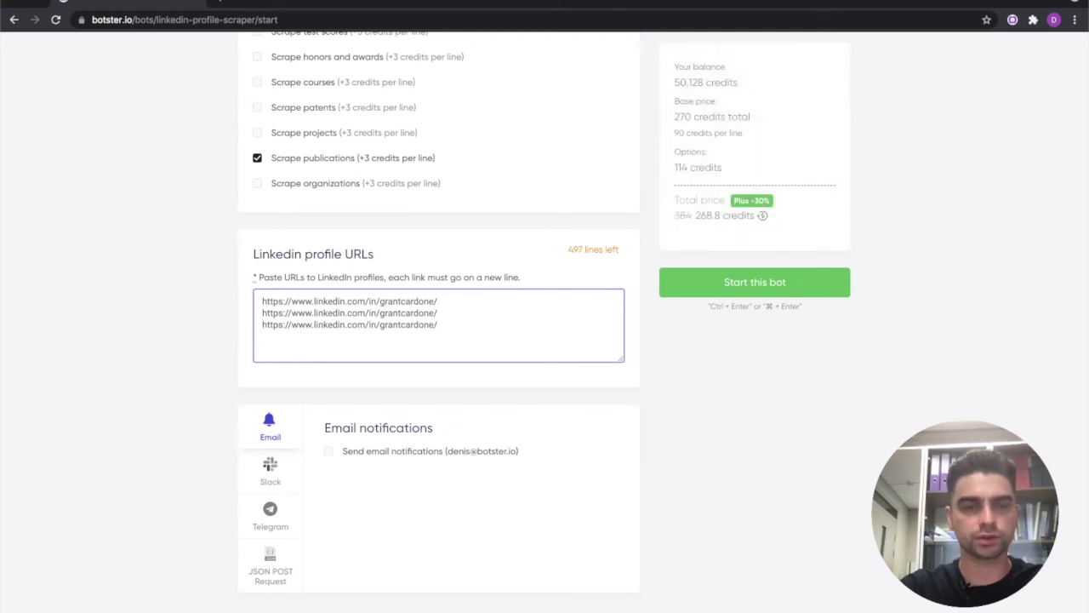
text(https://www.linkedin.com/in/grantcardone/)
key(ctrl+z)
key(ctrl+z)
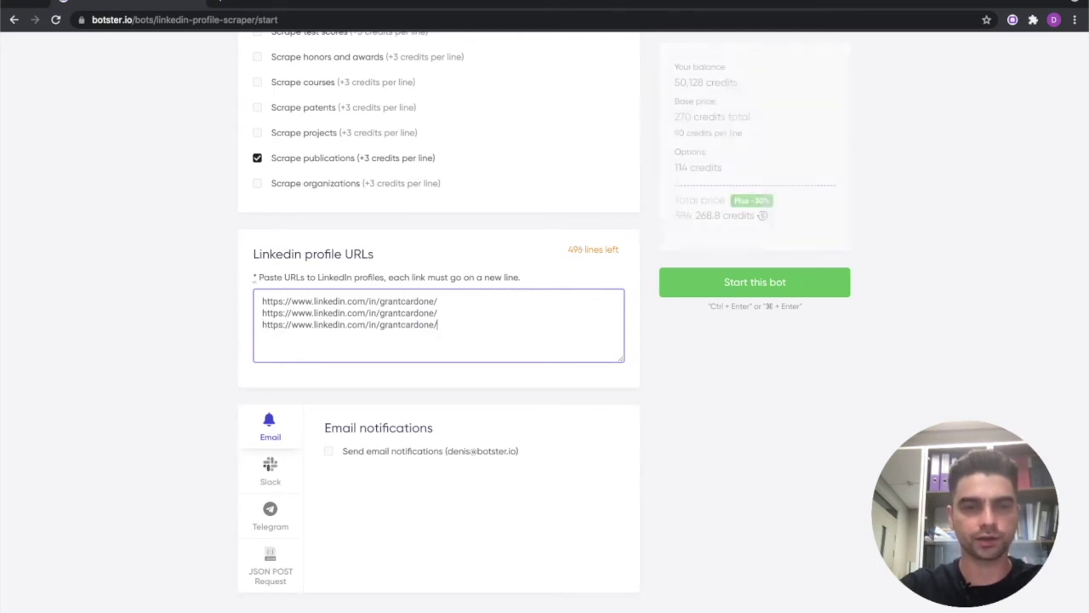
key(ctrl+z)
key(ctrl+z)
scroll(491, 331, down, 3)
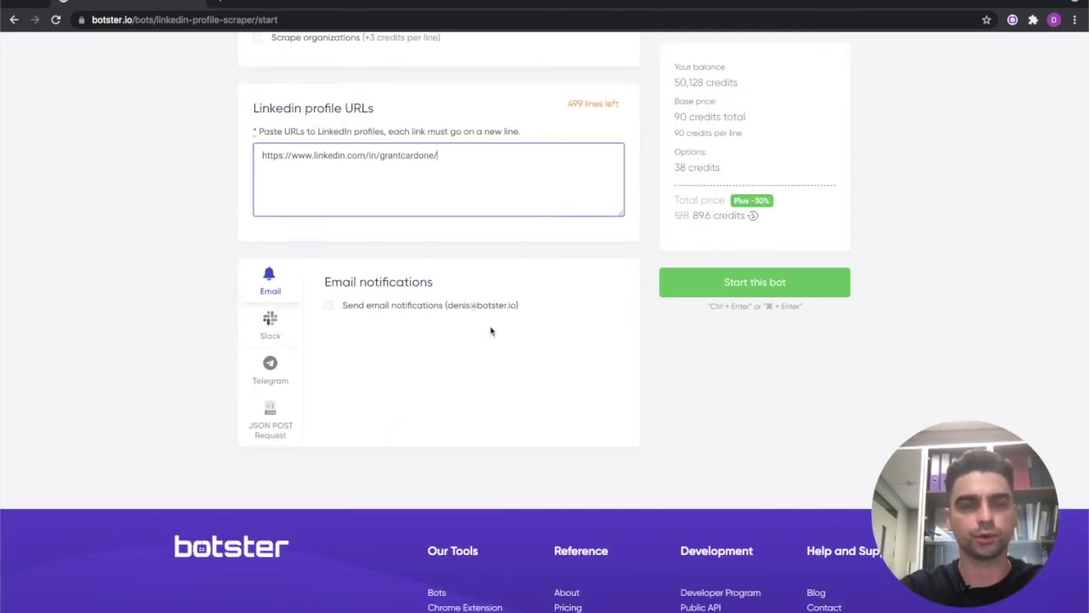
scroll(320, 283, up, 1)
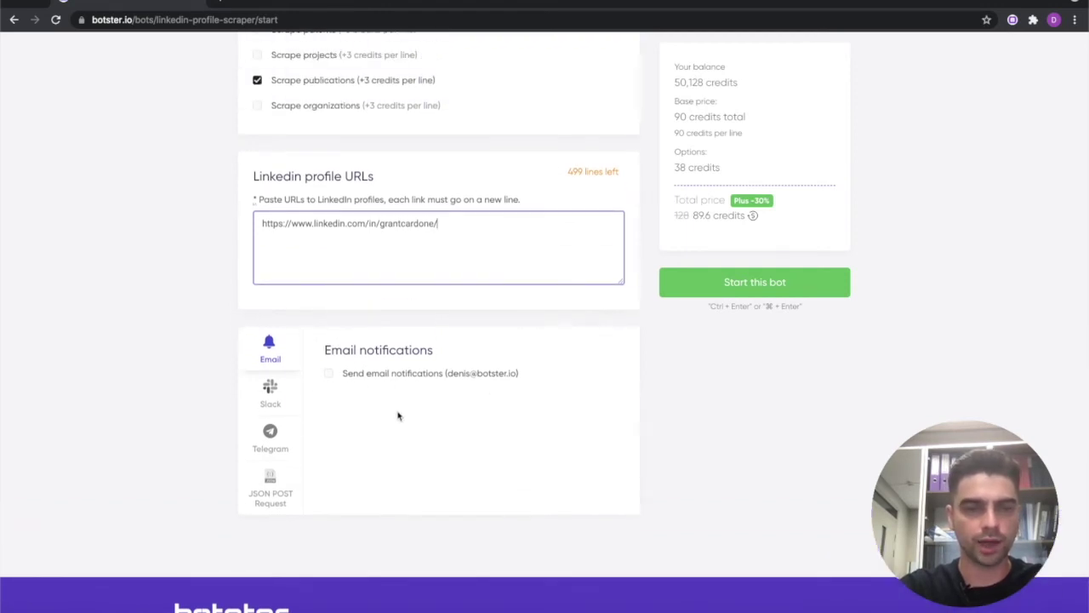
scroll(397, 415, down, 1)
Step: Enable email notifications, toggling the CSV results attachment on and then off
click(328, 342)
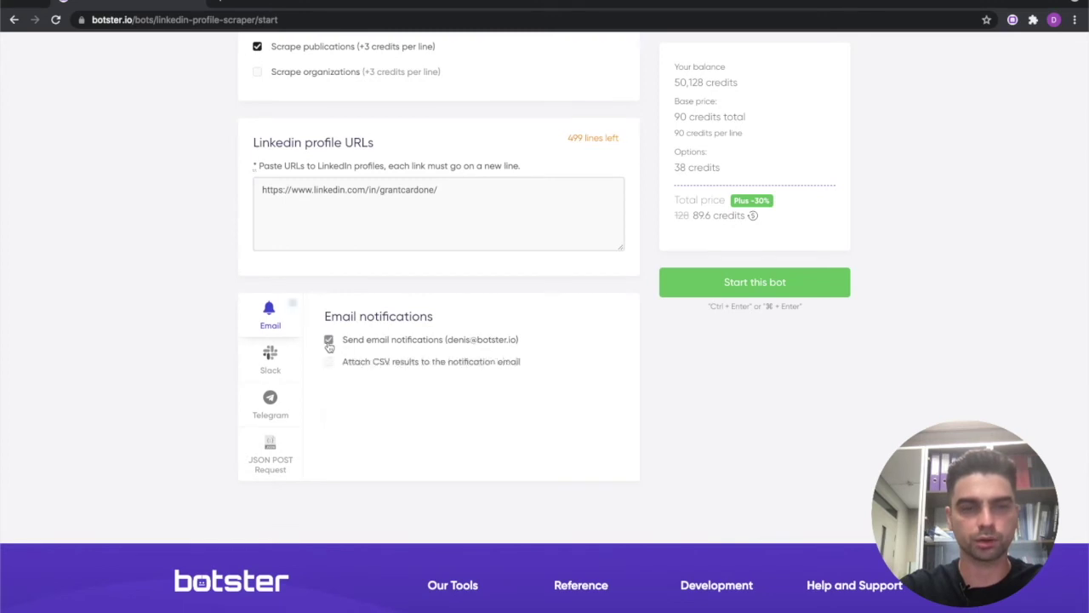
click(359, 364)
click(362, 366)
Step: Launch the LinkedIn Profile Scraper job with Start this bot
scroll(338, 421, up, 1)
scroll(339, 421, up, 15)
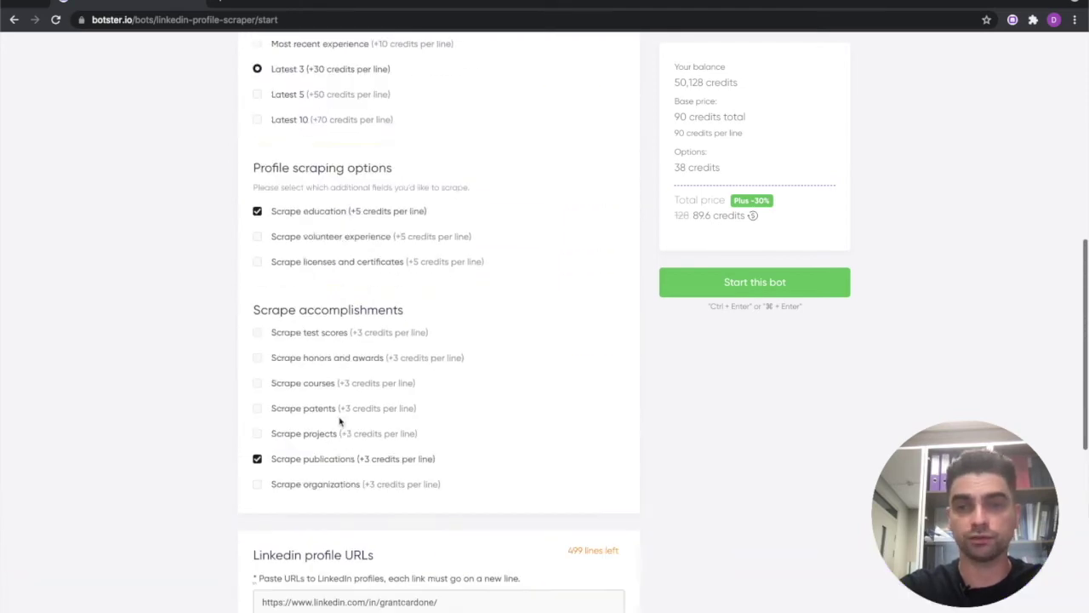
scroll(338, 422, down, 5)
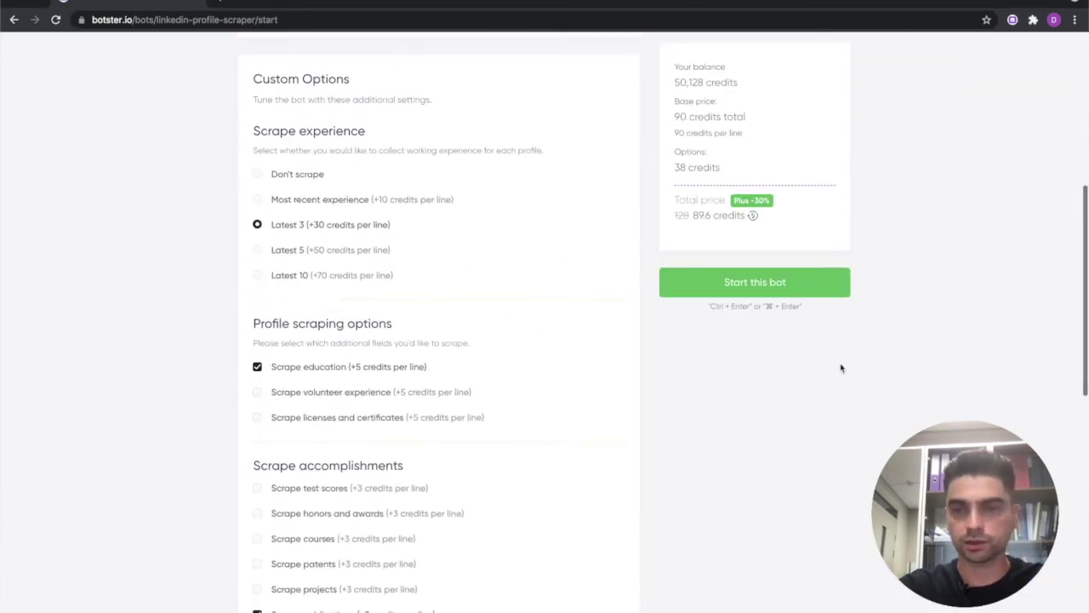
click(763, 293)
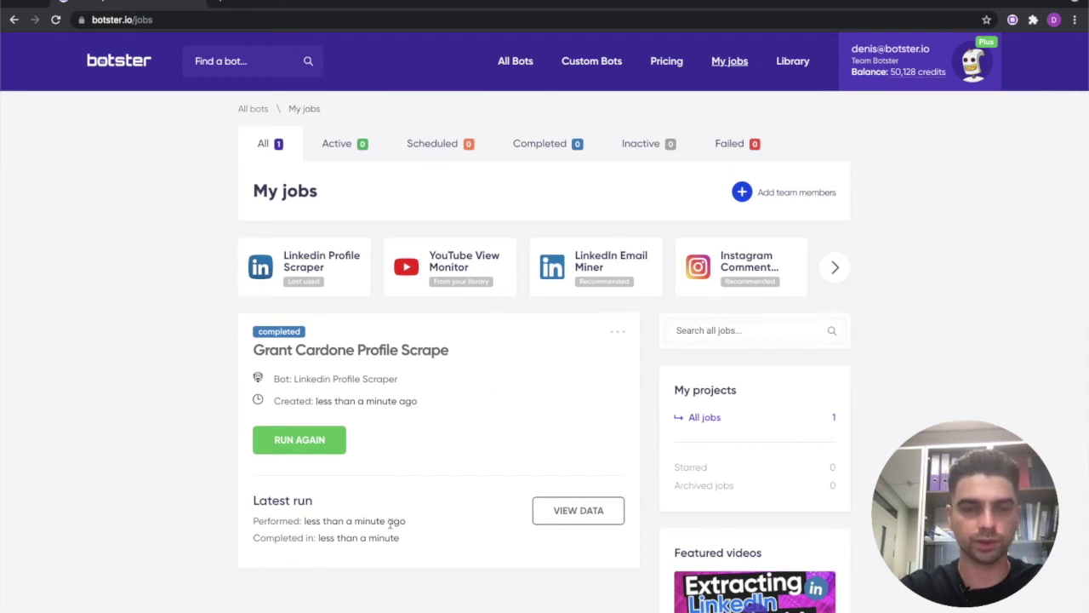
Step: Open the completed job's data table and scroll across its scraped profile columns
click(554, 516)
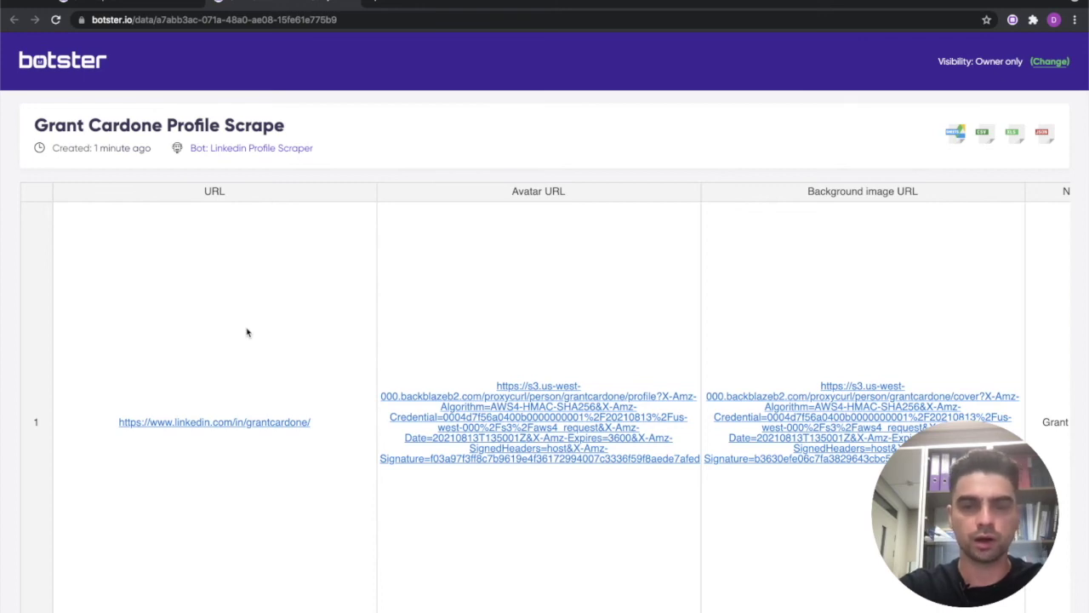
scroll(247, 332, right, 7)
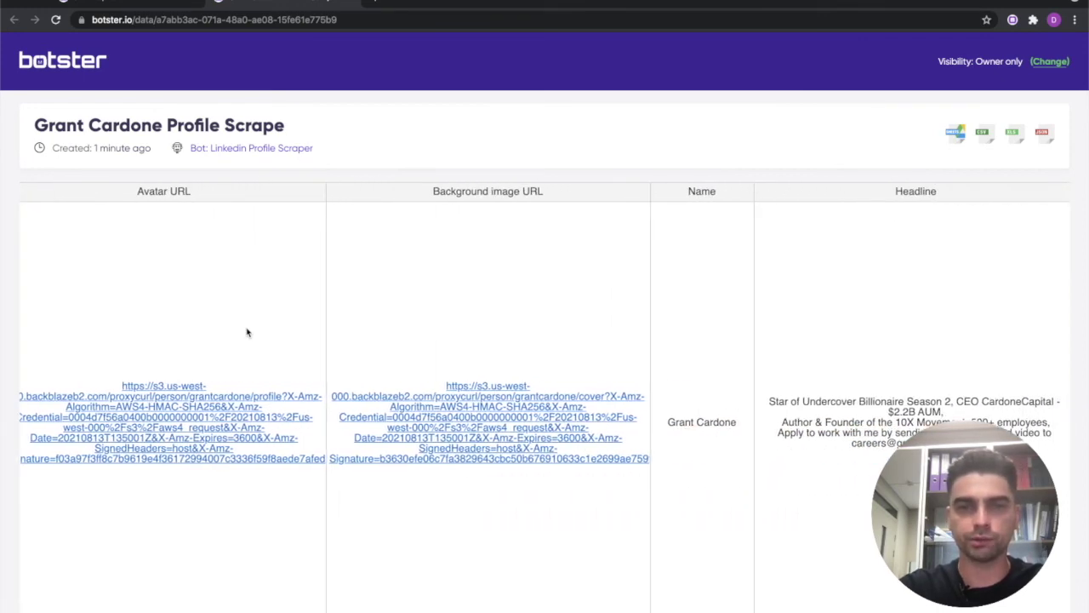
scroll(444, 351, right, 8)
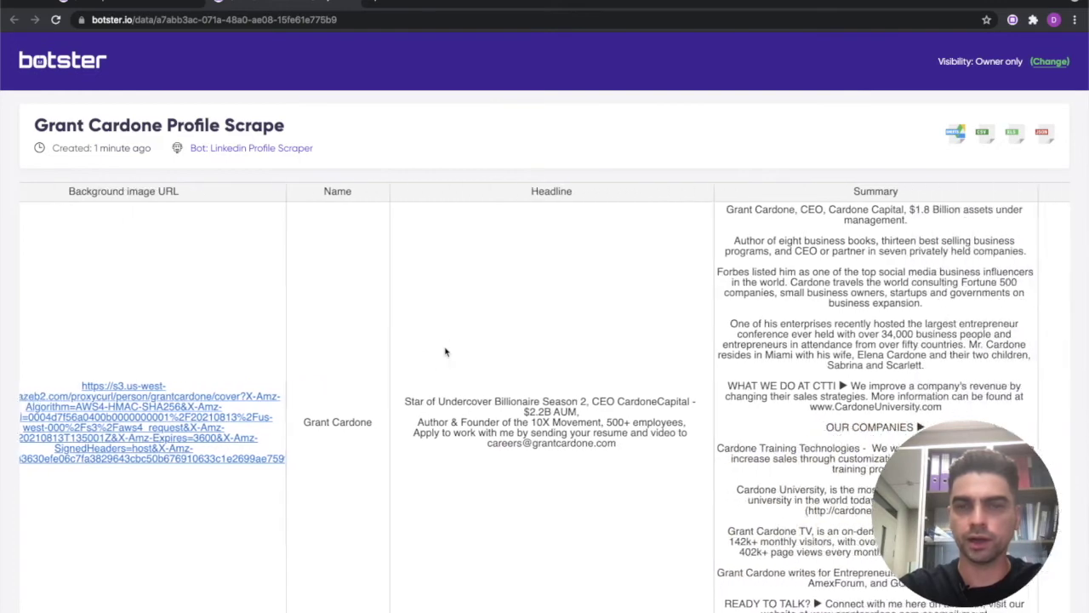
scroll(380, 326, left, 2)
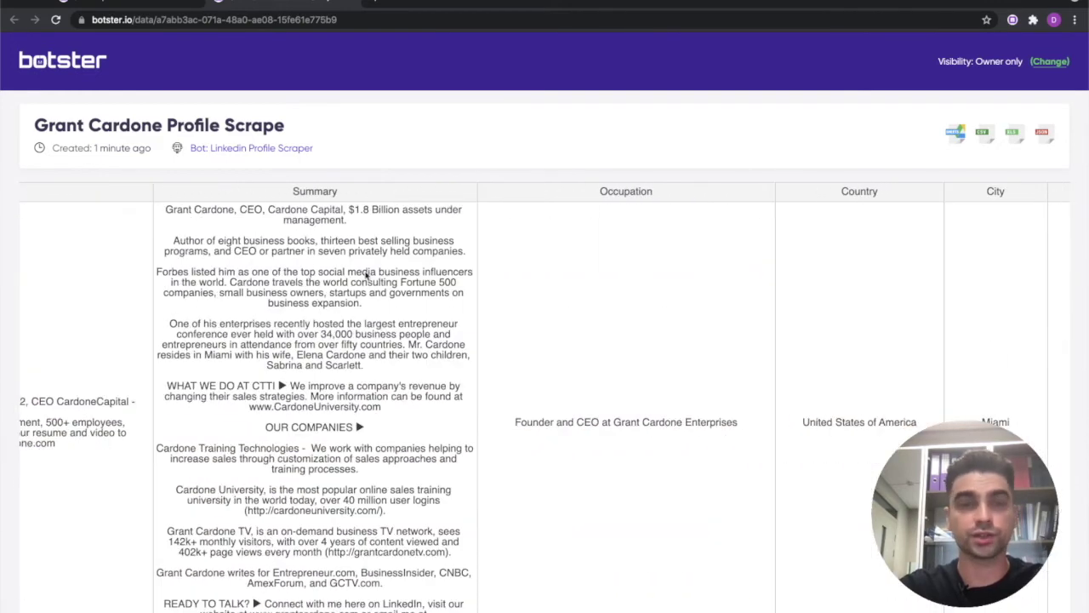
scroll(366, 273, right, 10)
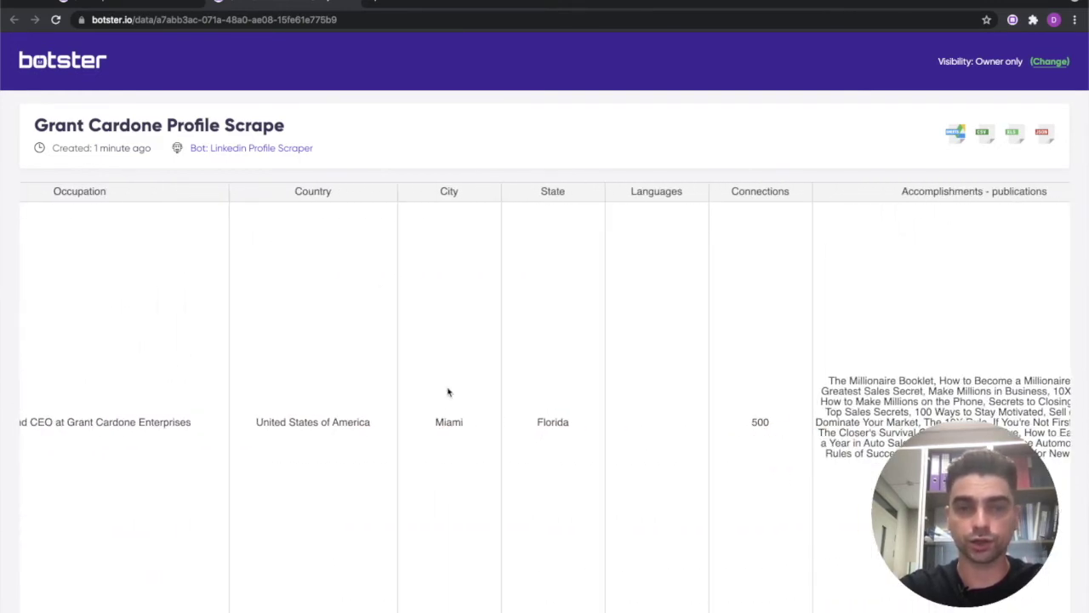
scroll(448, 392, right, 7)
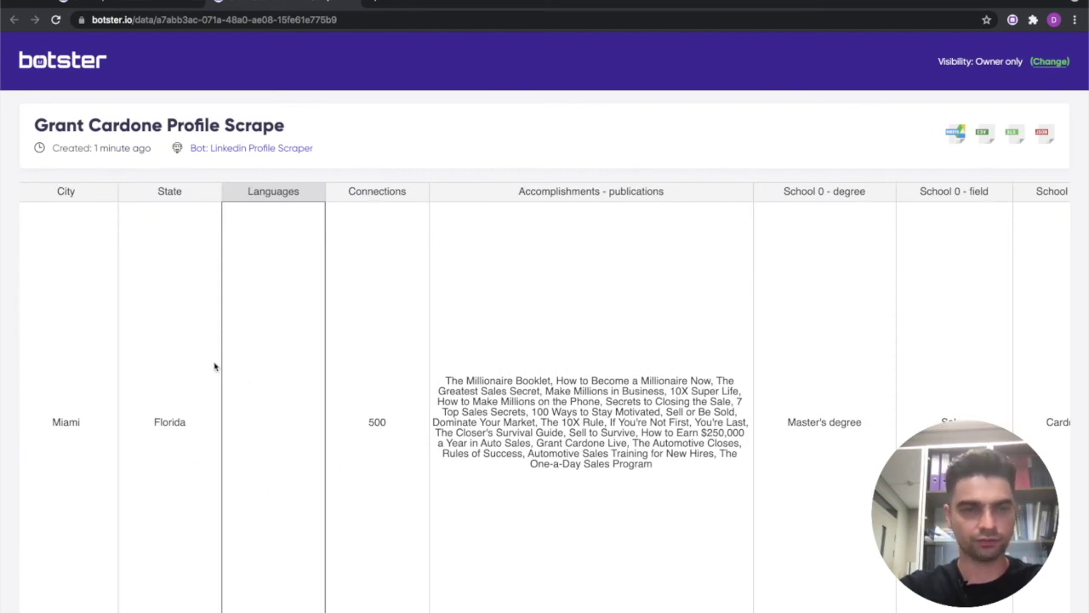
scroll(336, 390, right, 4)
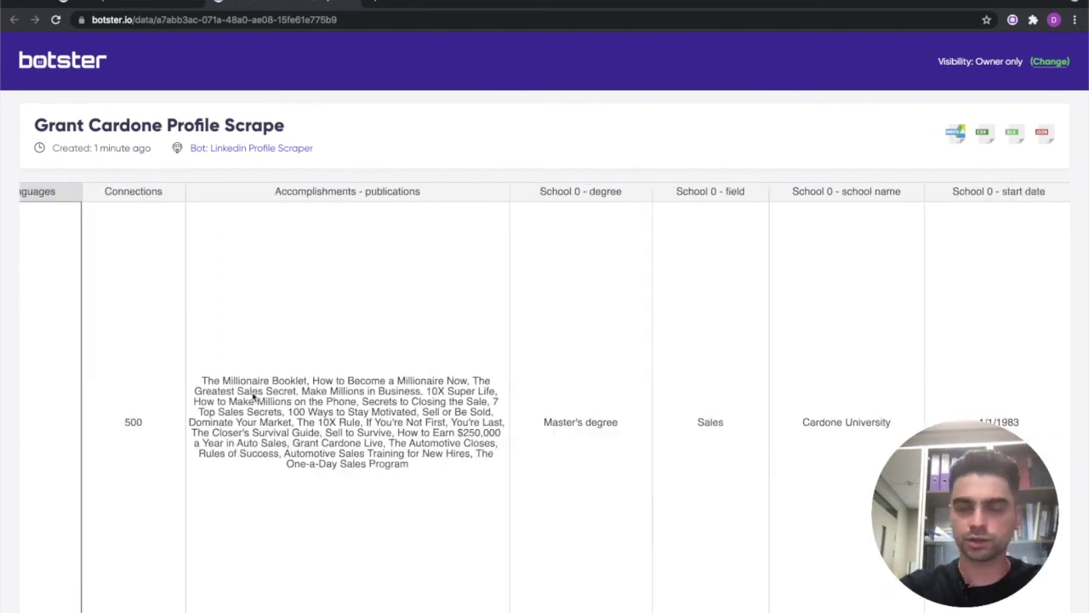
scroll(253, 396, right, 18)
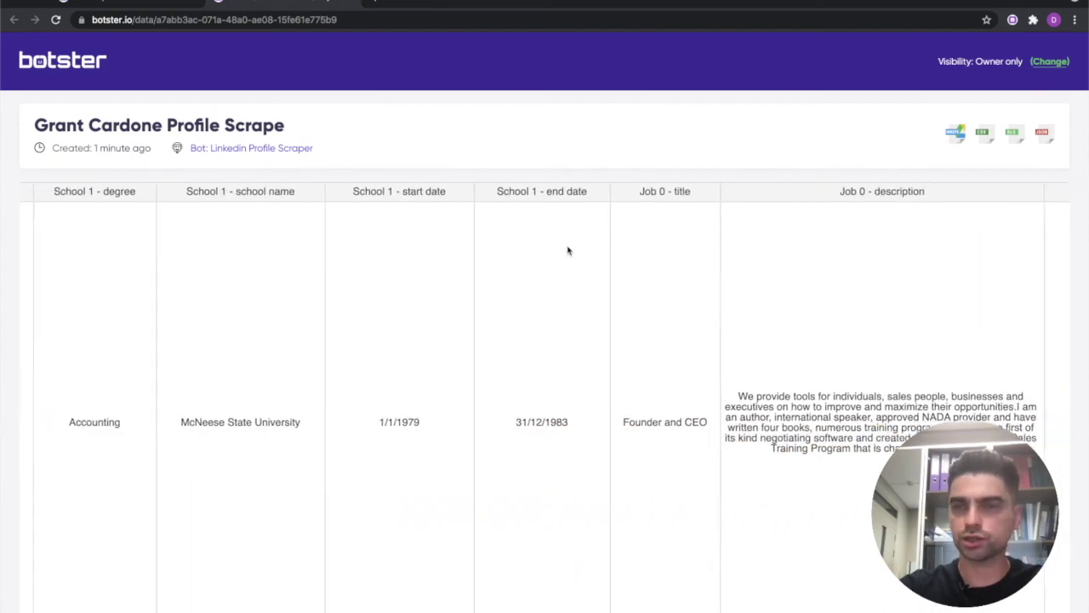
scroll(569, 250, right, 7)
scroll(567, 248, right, 15)
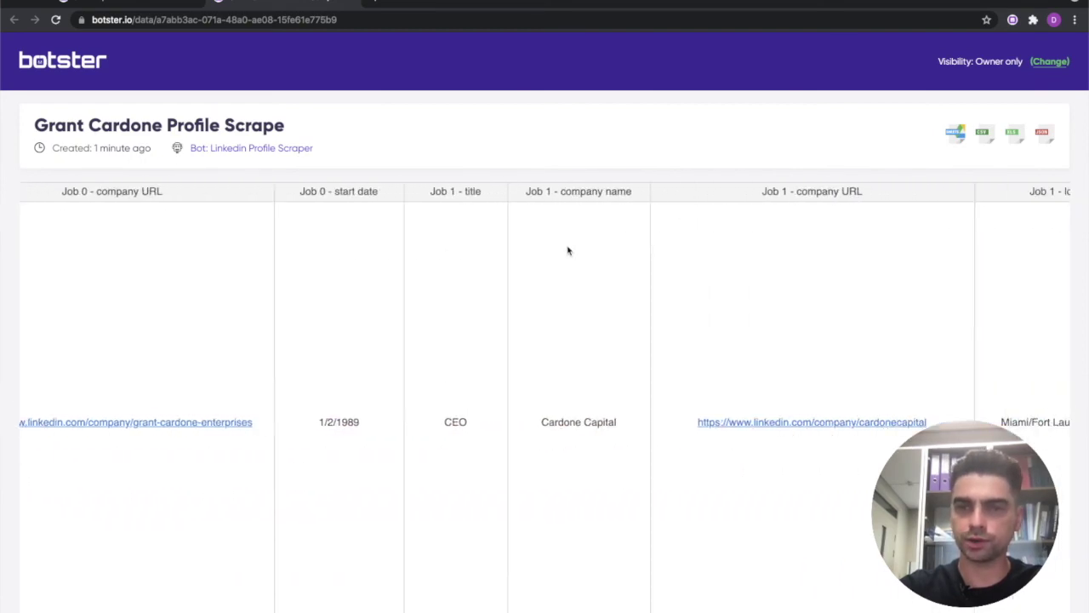
scroll(868, 311, left, 20)
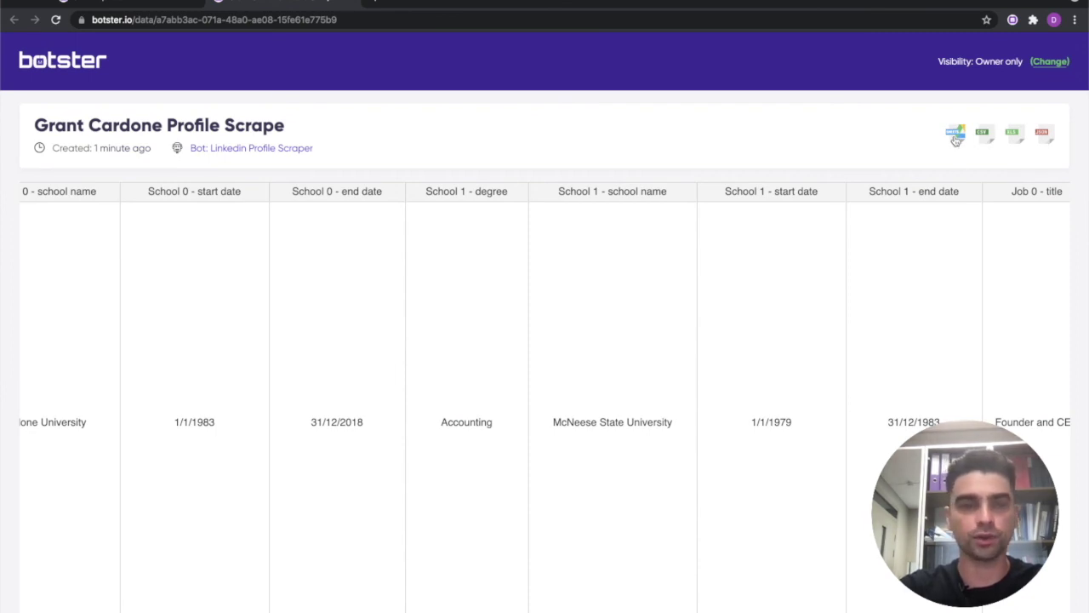
Step: Switch the results' visibility to public sharing and select the share link to copy
click(1045, 68)
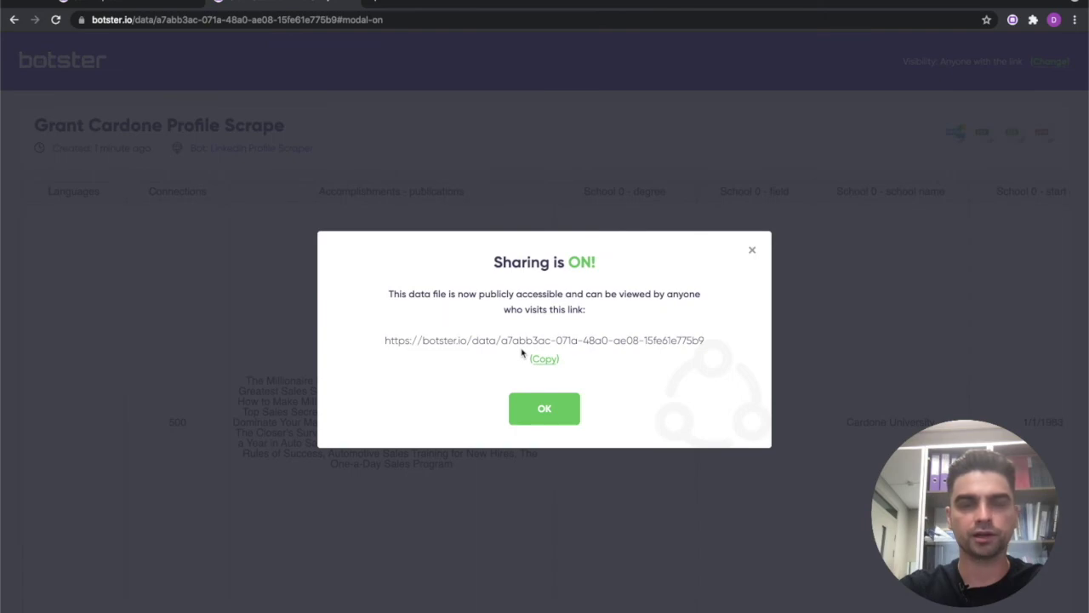
click(521, 349)
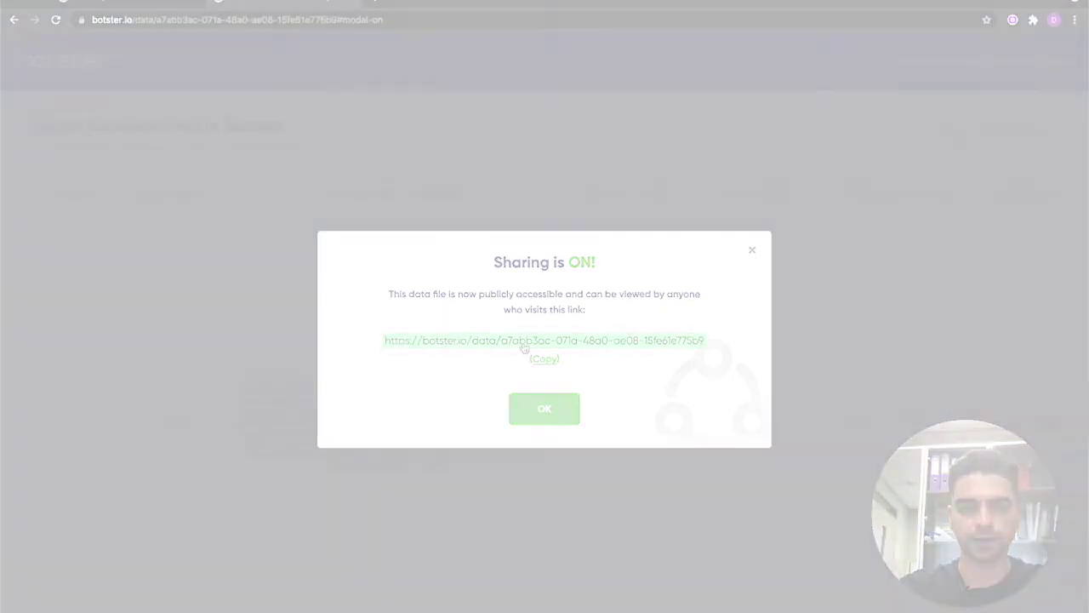